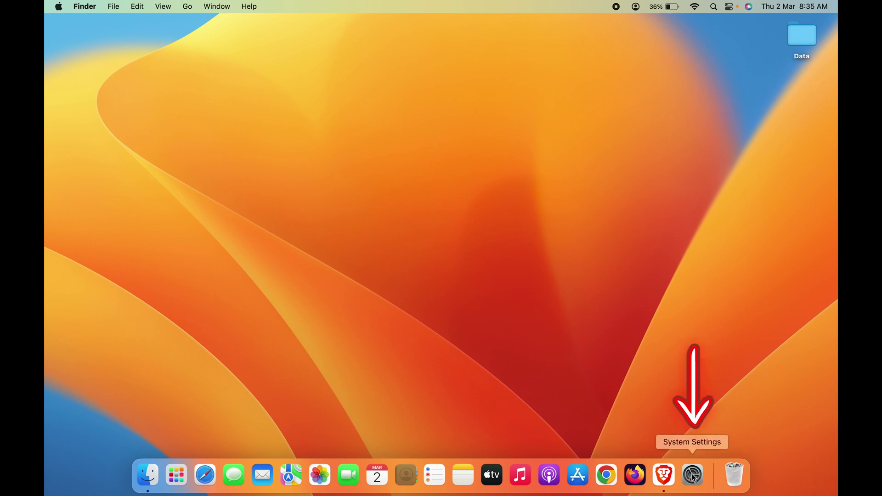
- Launch System Settings from the Apple menu
left_click(59, 7)
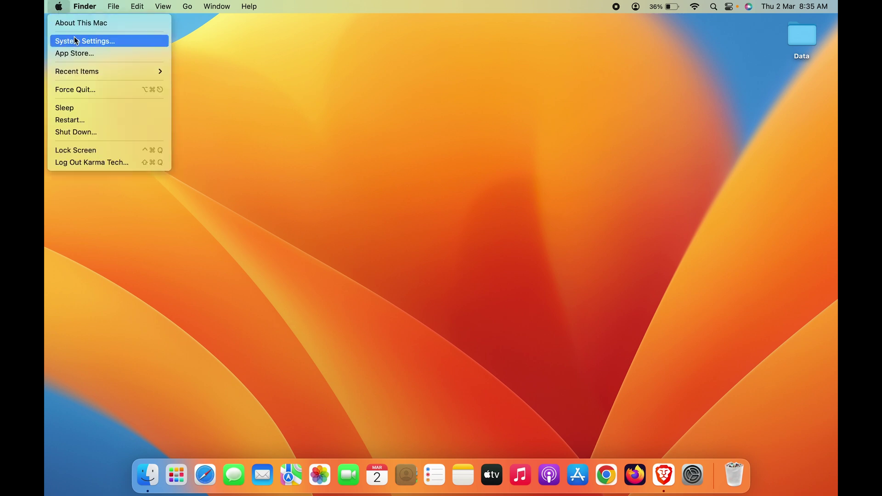
left_click(123, 41)
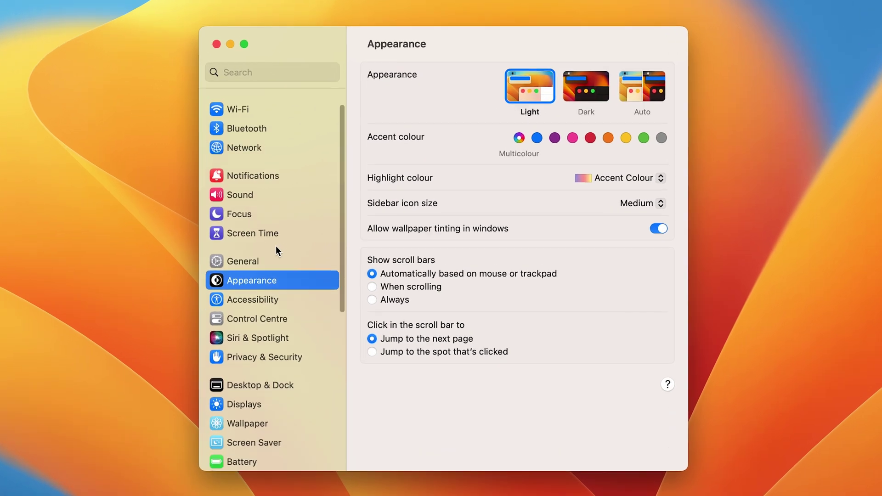
scroll(308, 246, "down", 5)
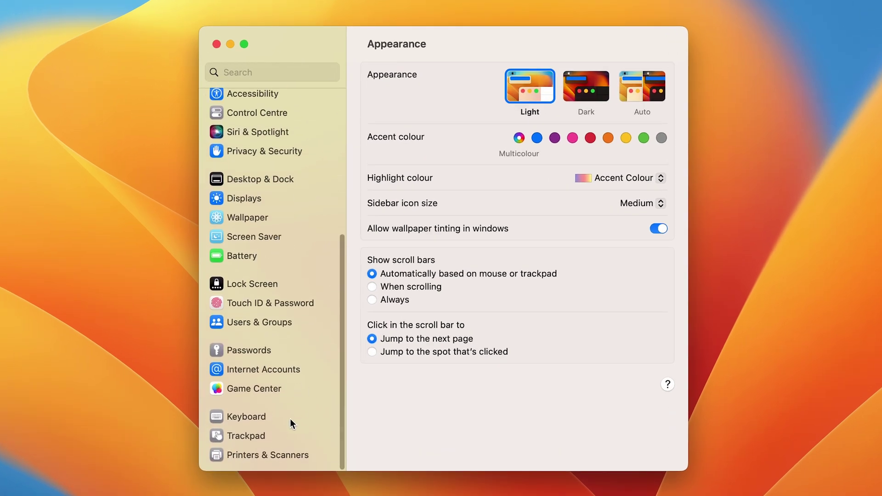
- Go to the Keyboard page in the System Settings sidebar
left_click(270, 416)
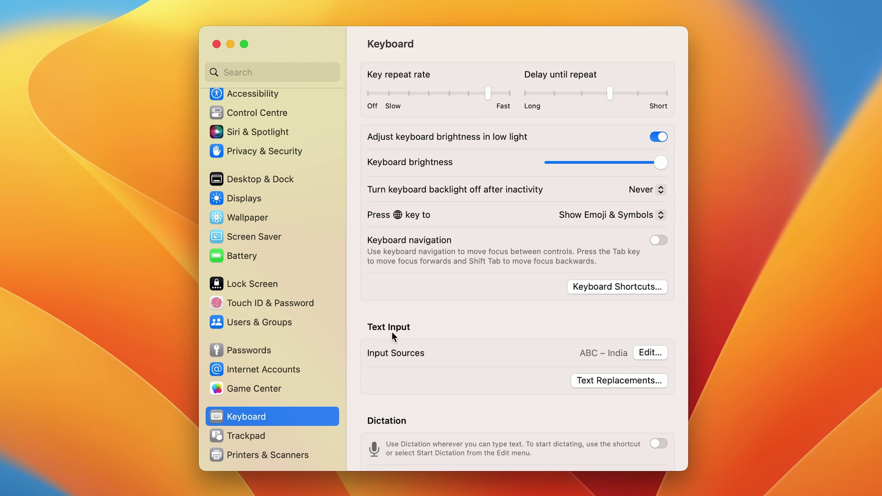
- Open the Input Sources editor and select ABC – India to preview its layout
left_click(648, 354)
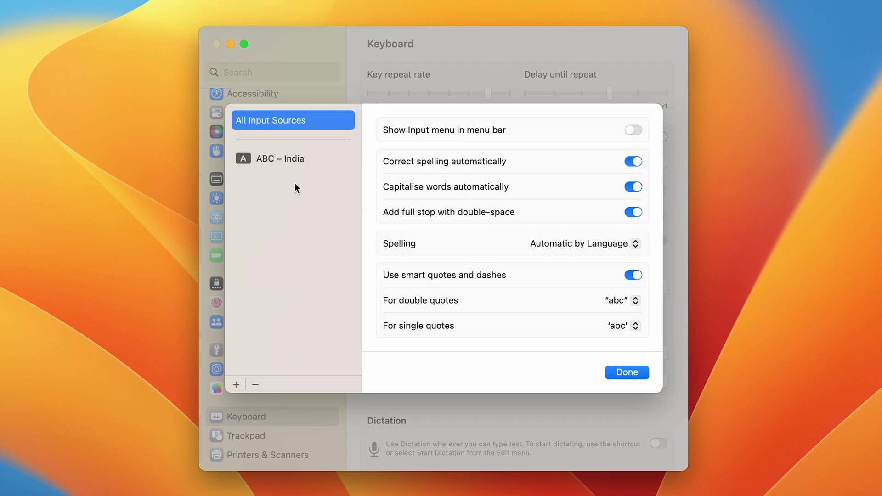
left_click(248, 159)
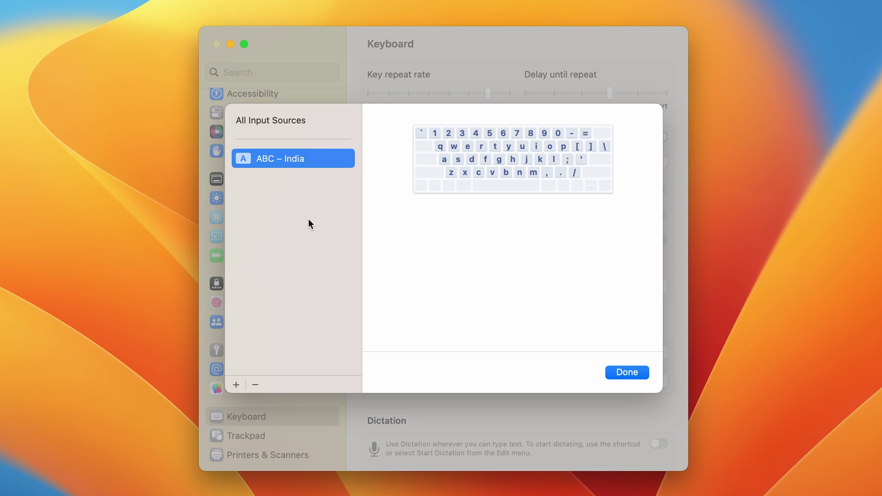
- Open the add-input-source browser and view the Kyrgyz, Lithuanian and Macedonian layouts
left_click(237, 385)
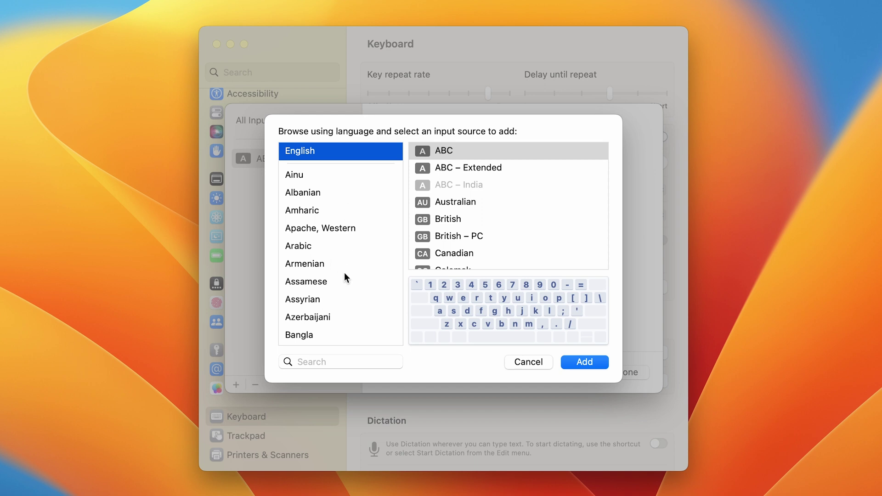
scroll(345, 271, "down", 15)
scroll(345, 278, "down", 17)
scroll(346, 282, "down", 10)
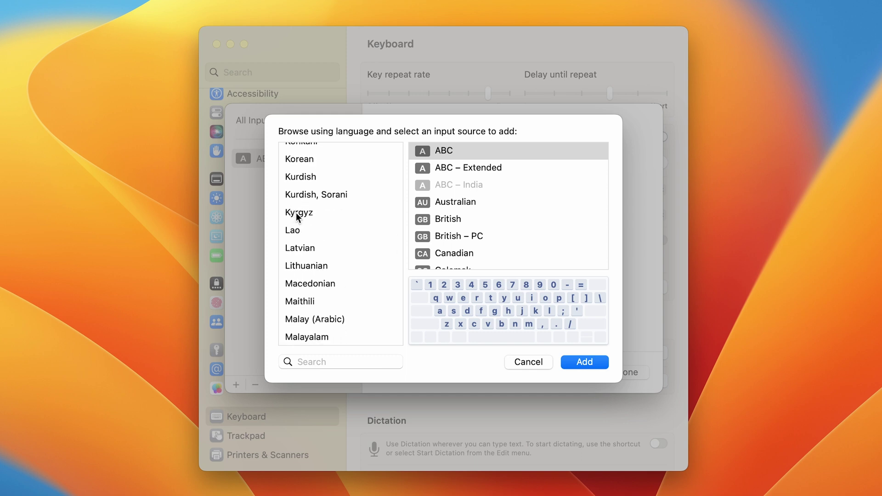
left_click(297, 212)
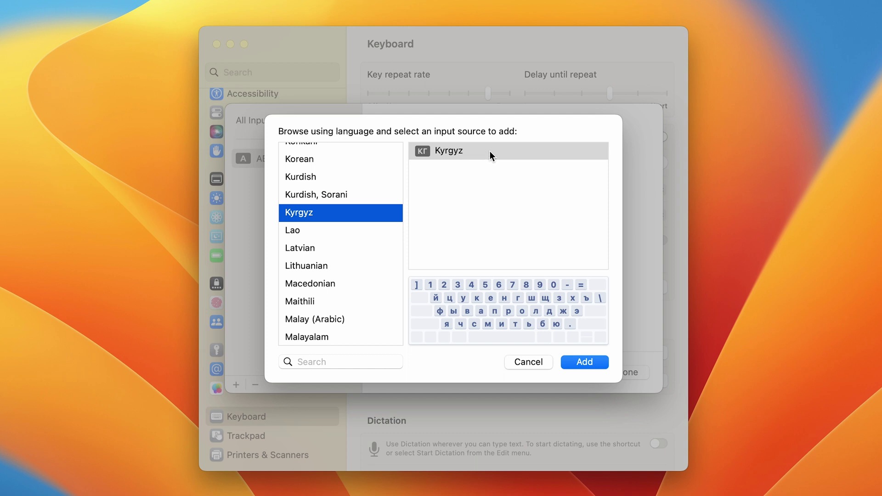
left_click(312, 272)
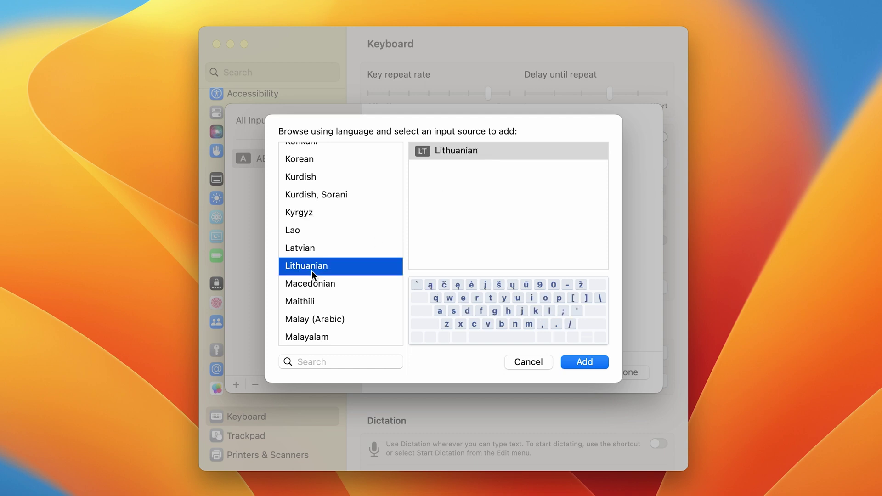
left_click(306, 284)
- Browse the Malayalam, Manipuri (Bangla, Meitei Mayek), Māori and Marathi input sources
scroll(306, 302, "down", 5)
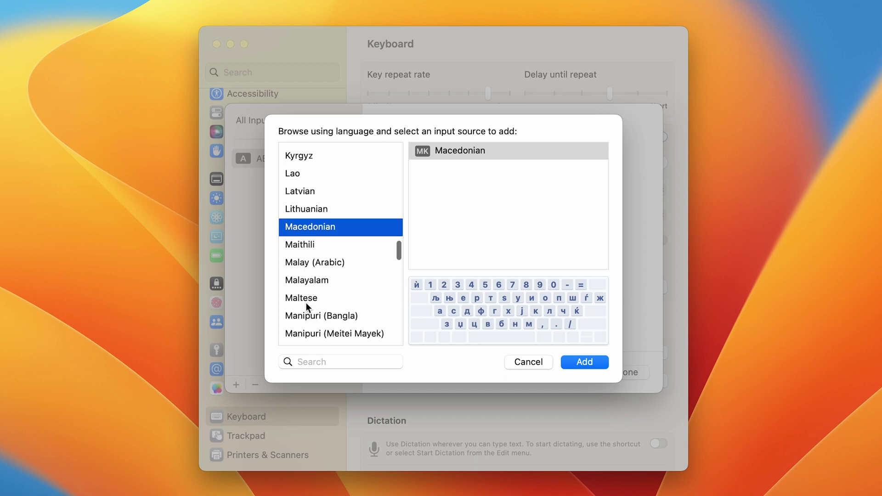
left_click(314, 220)
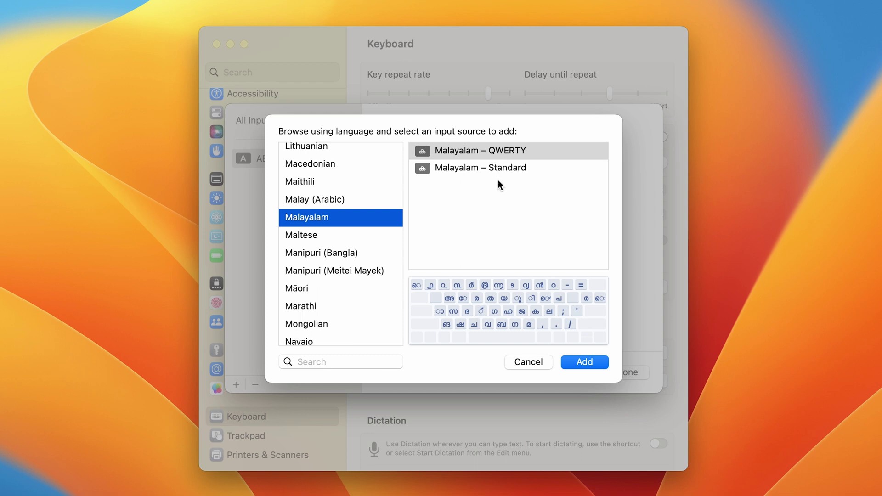
left_click(312, 253)
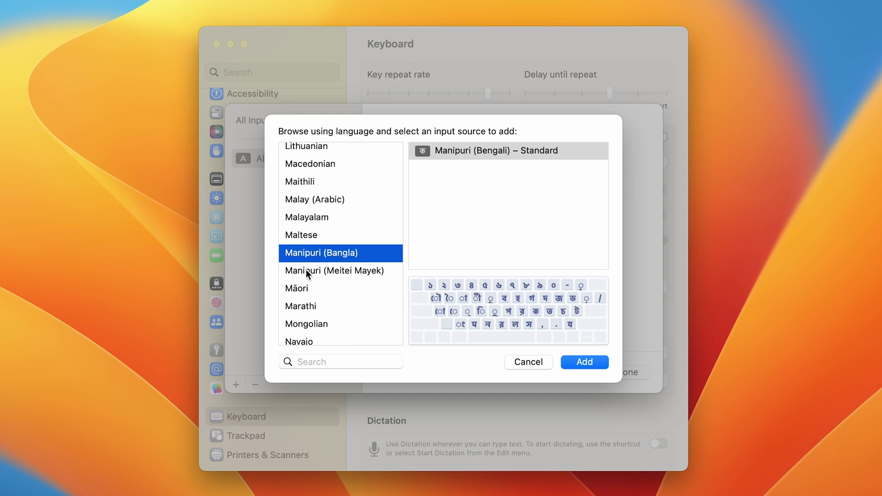
left_click(307, 270)
left_click(300, 285)
left_click(297, 311)
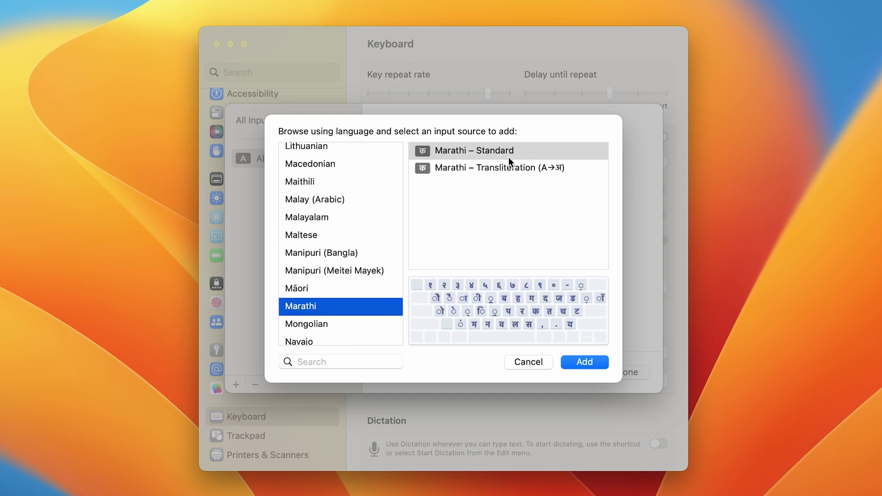
scroll(346, 271, "down", 5)
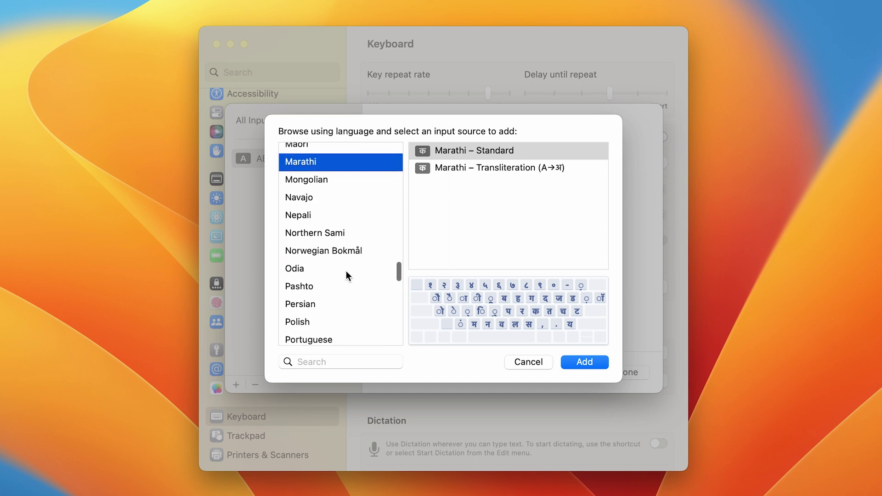
scroll(347, 271, "down", 1)
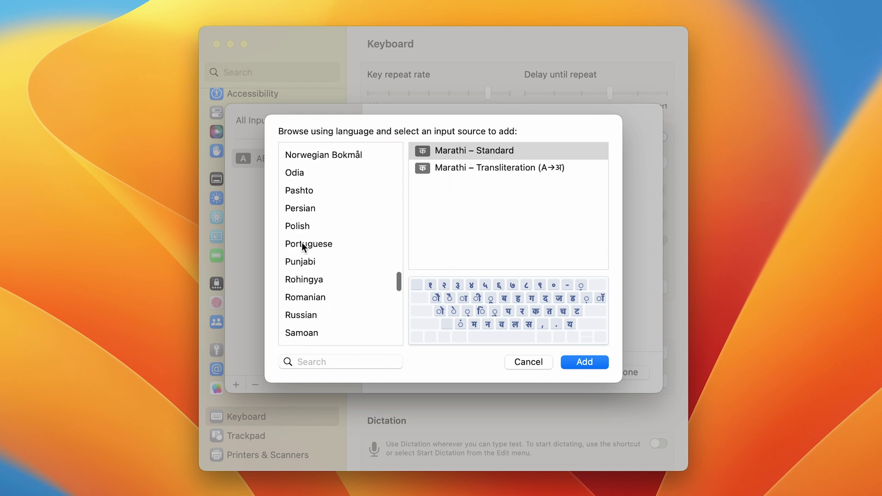
- Preview the Portuguese layouts (Brazilian – ABNT2, Brazilian – Legacy, Portuguese), then go to the search field
left_click(302, 243)
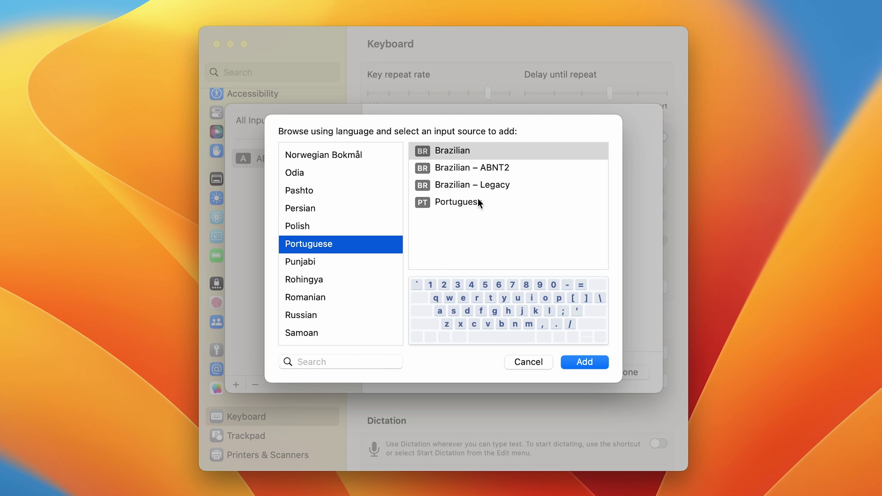
left_click(475, 169)
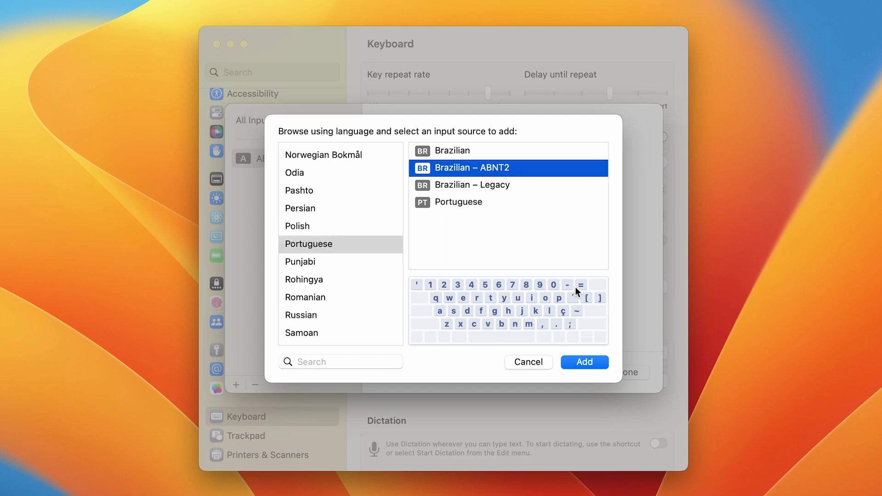
left_click(466, 186)
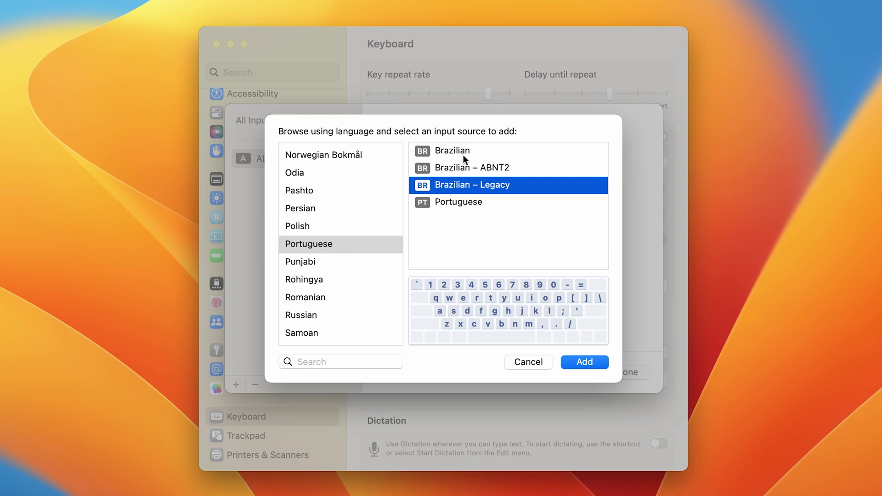
left_click(473, 204)
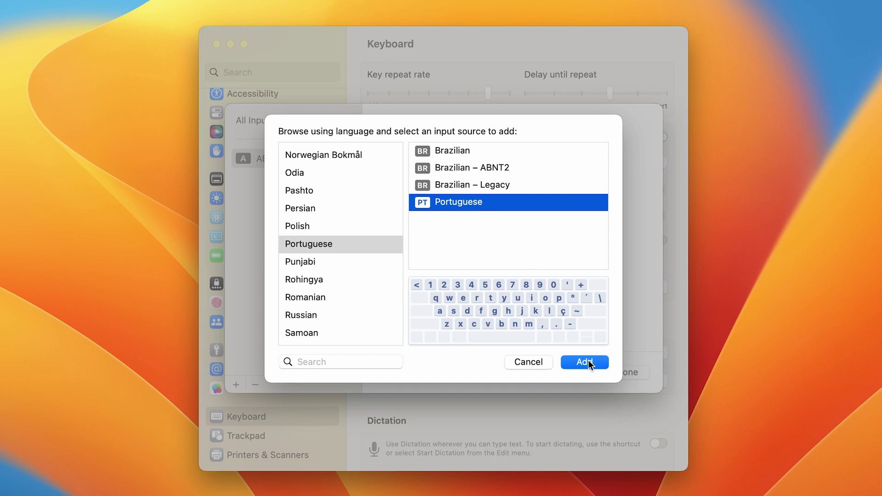
left_click(317, 362)
- Search for 'spanish' and add the Spanish – Legacy layout
type("spanish")
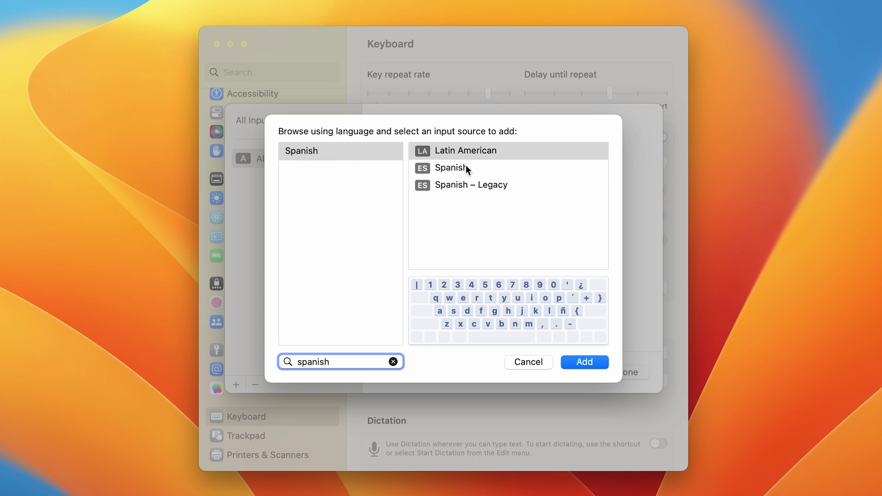
left_click(456, 184)
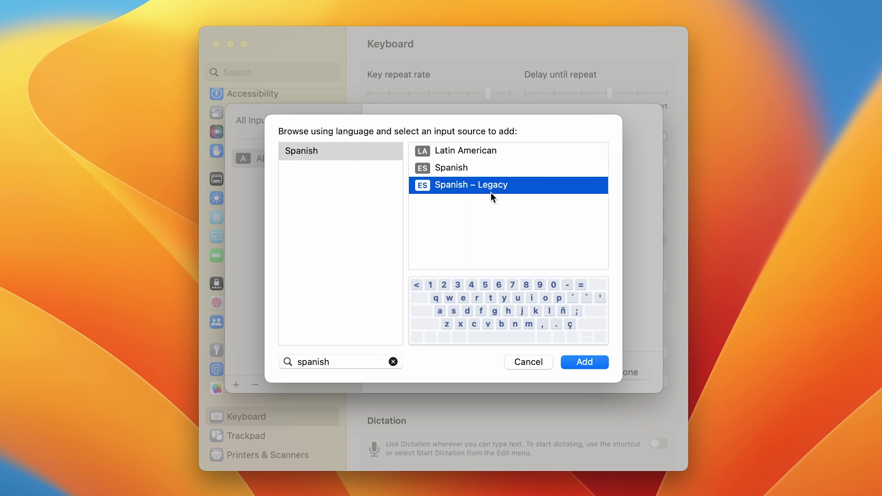
left_click(586, 362)
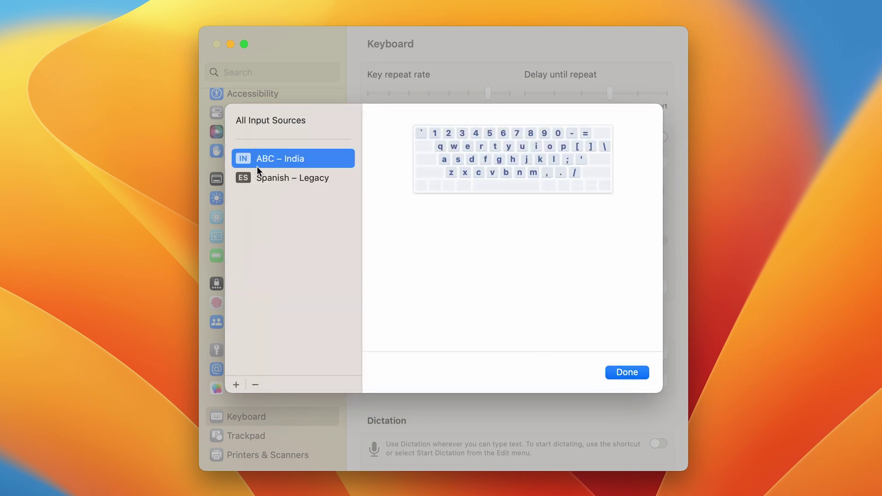
- Preview the Spanish – Legacy and ABC – India layouts in turn, then close the editor with Done
left_click(258, 178)
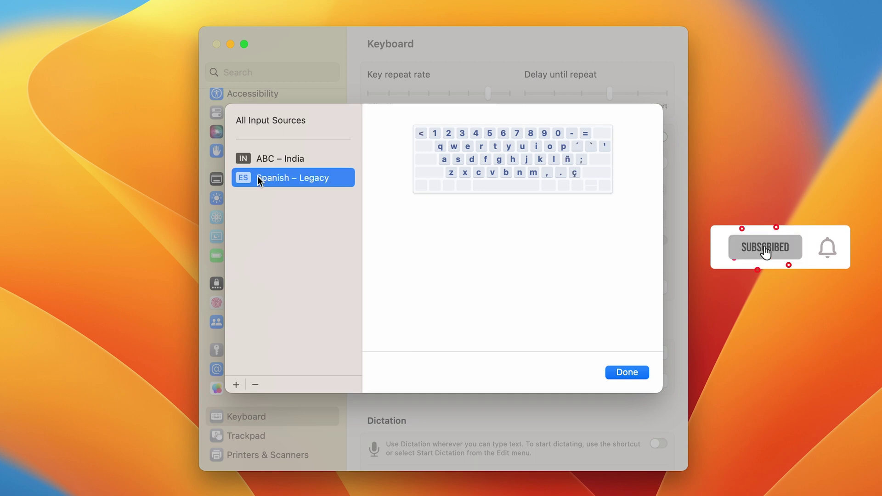
left_click(261, 162)
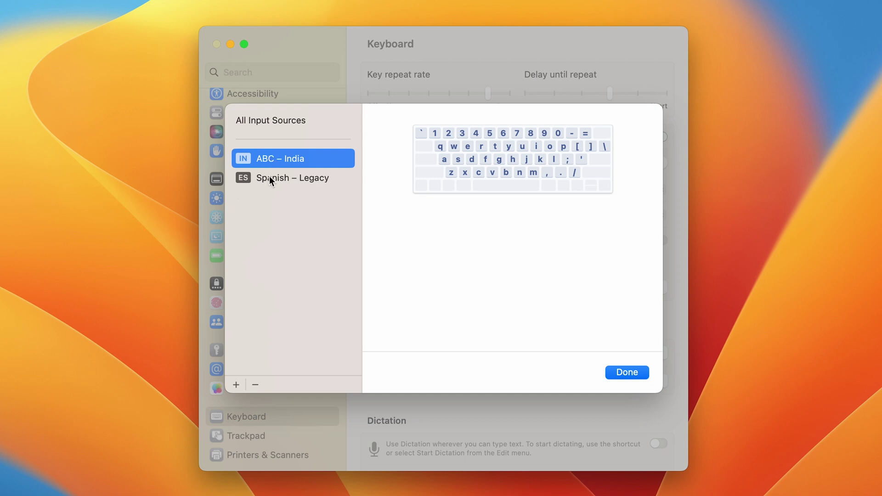
left_click(270, 179)
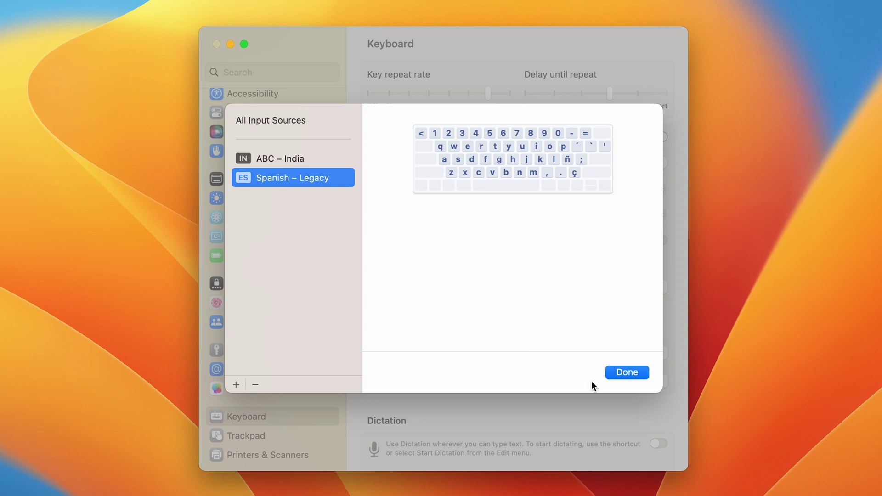
left_click(621, 377)
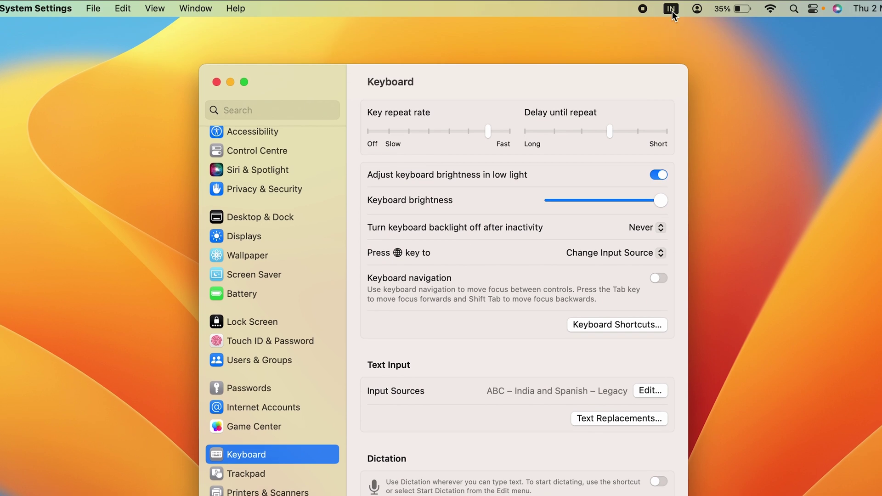
left_click(671, 10)
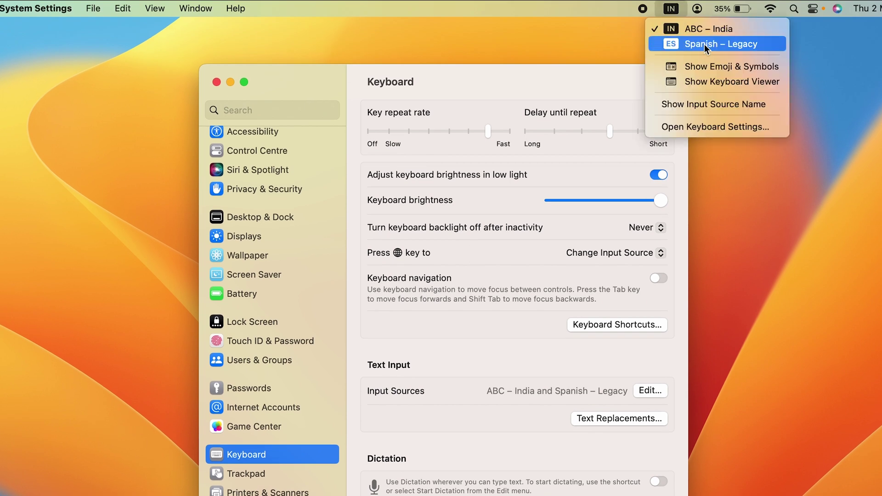
left_click(671, 9)
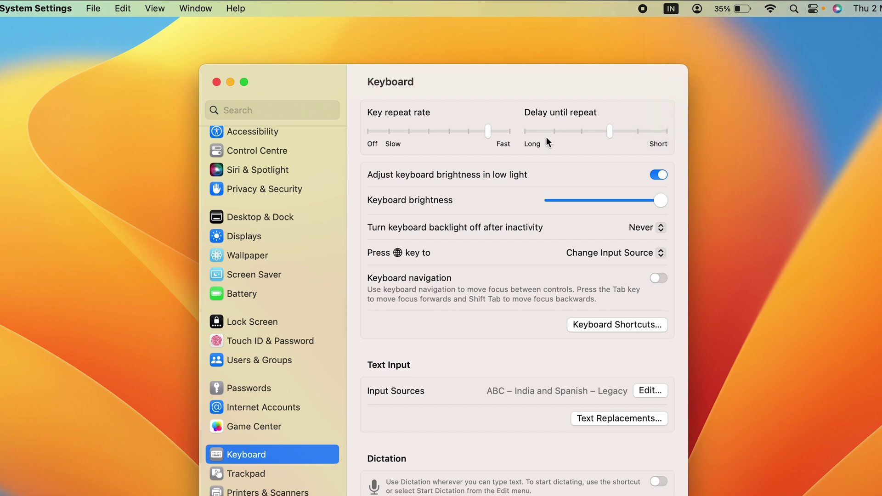
key("ctrl+space")
left_click(673, 11)
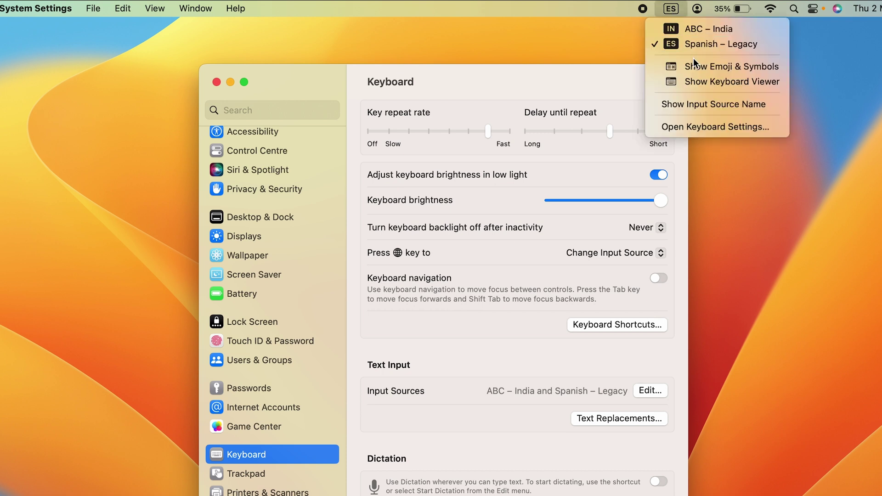
left_click(563, 80)
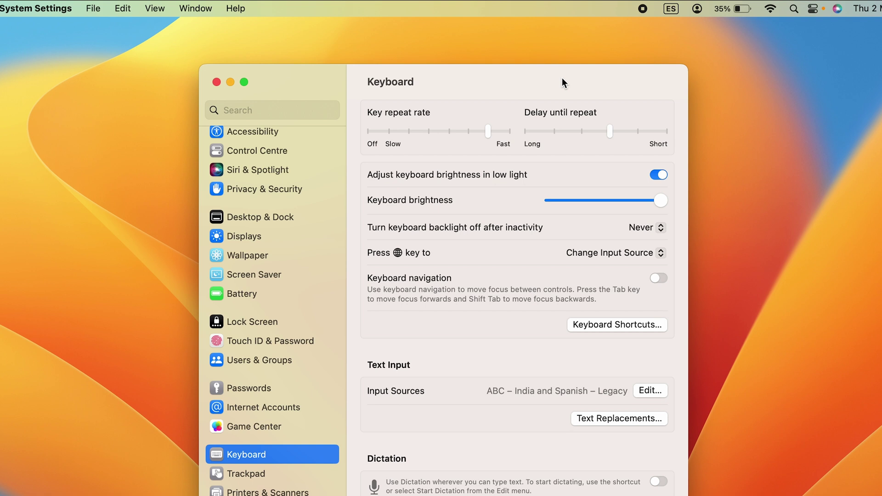
key("ctrl+space")
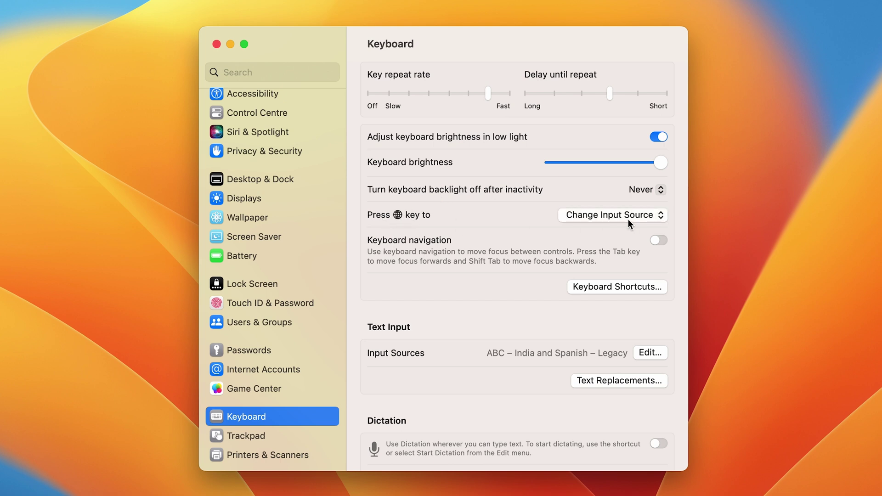
left_click(660, 215)
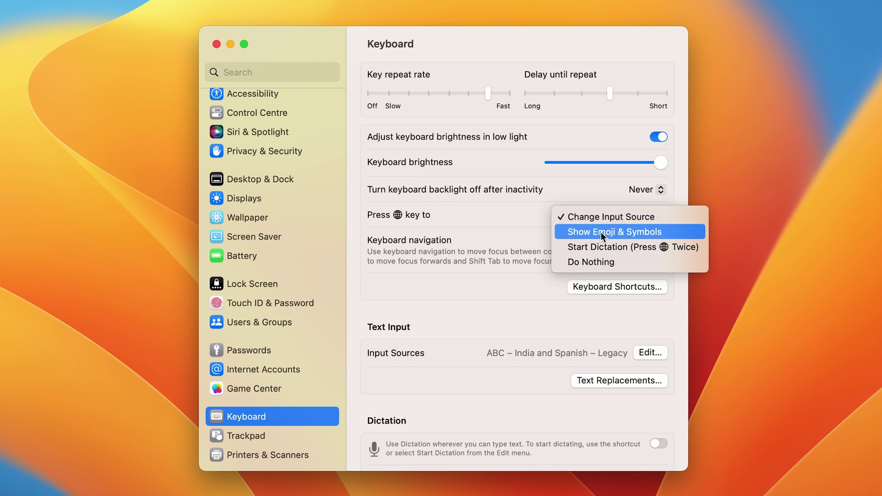
left_click(615, 232)
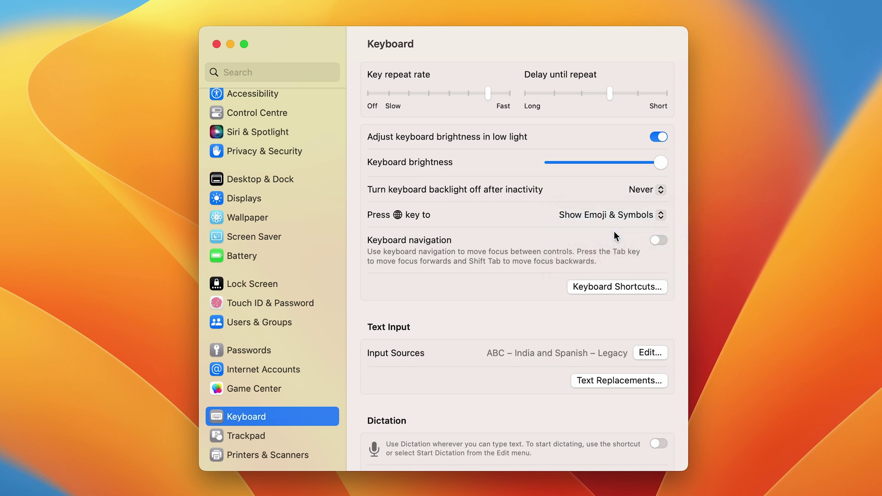
key("fn")
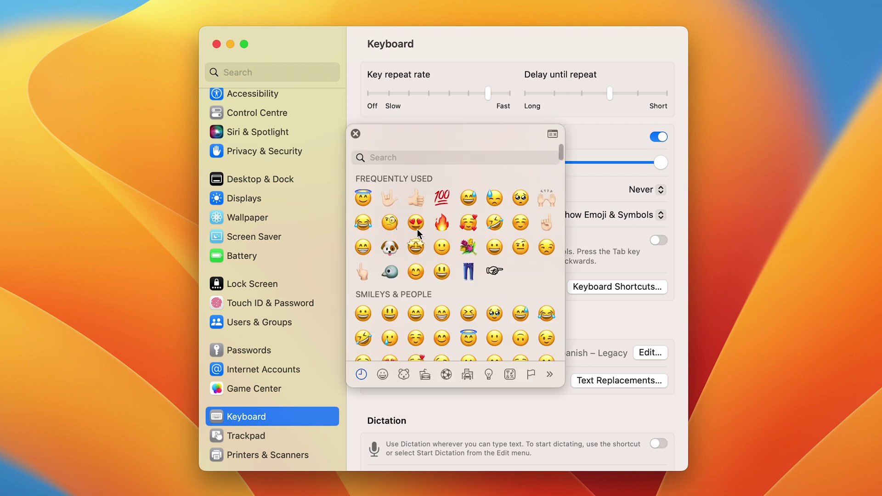
left_click(355, 134)
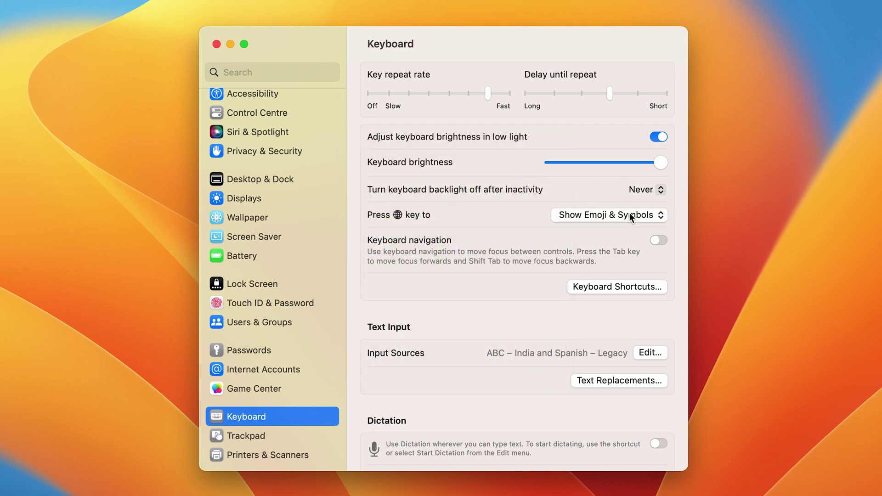
left_click(661, 216)
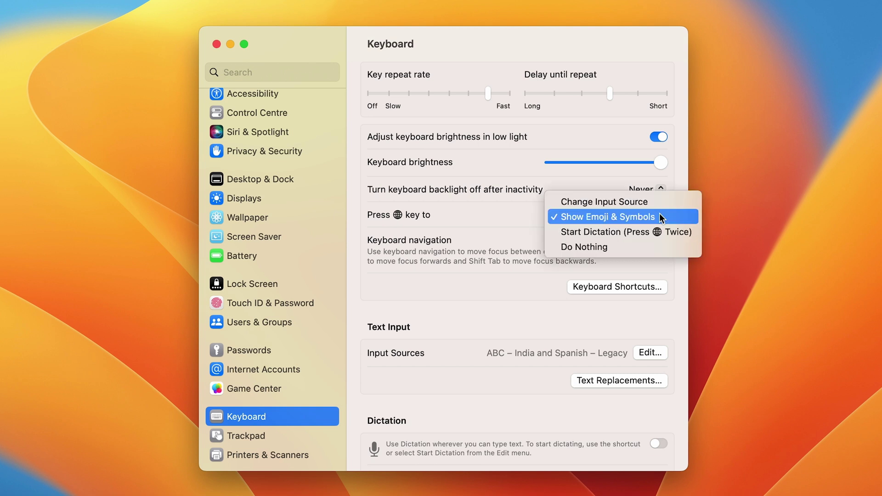
left_click(607, 202)
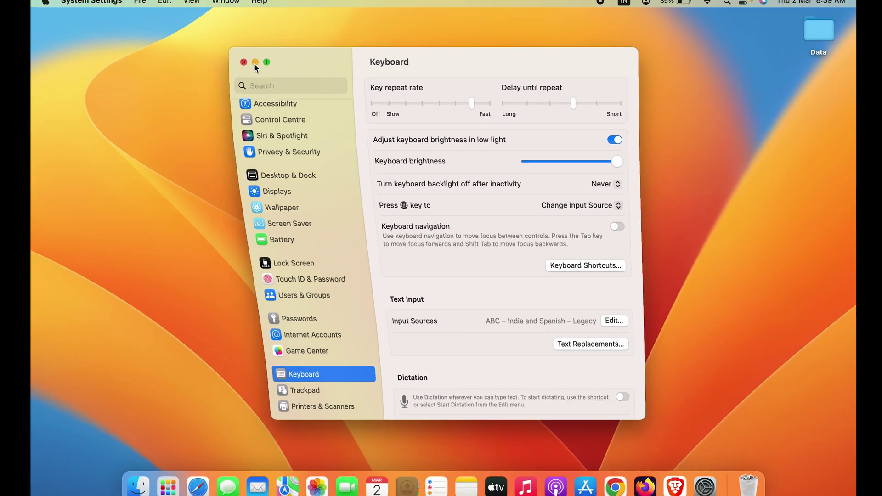
- Minimize the System Settings window to reveal the desktop
left_click(231, 44)
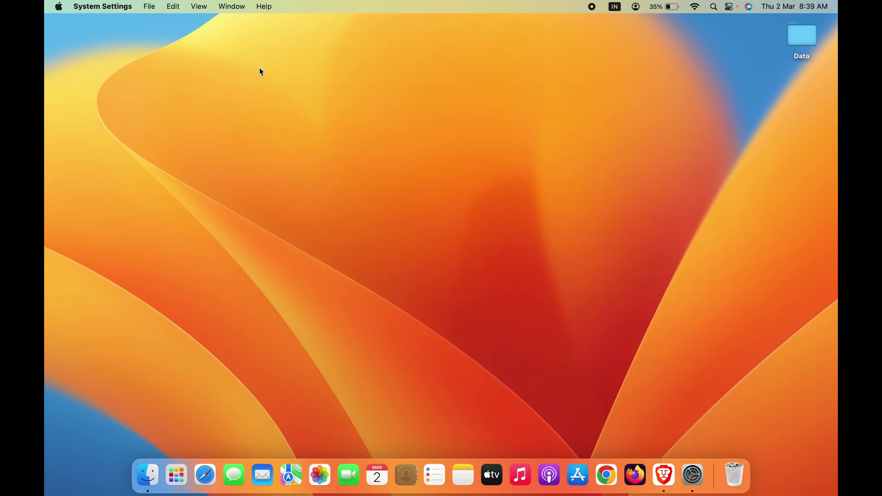